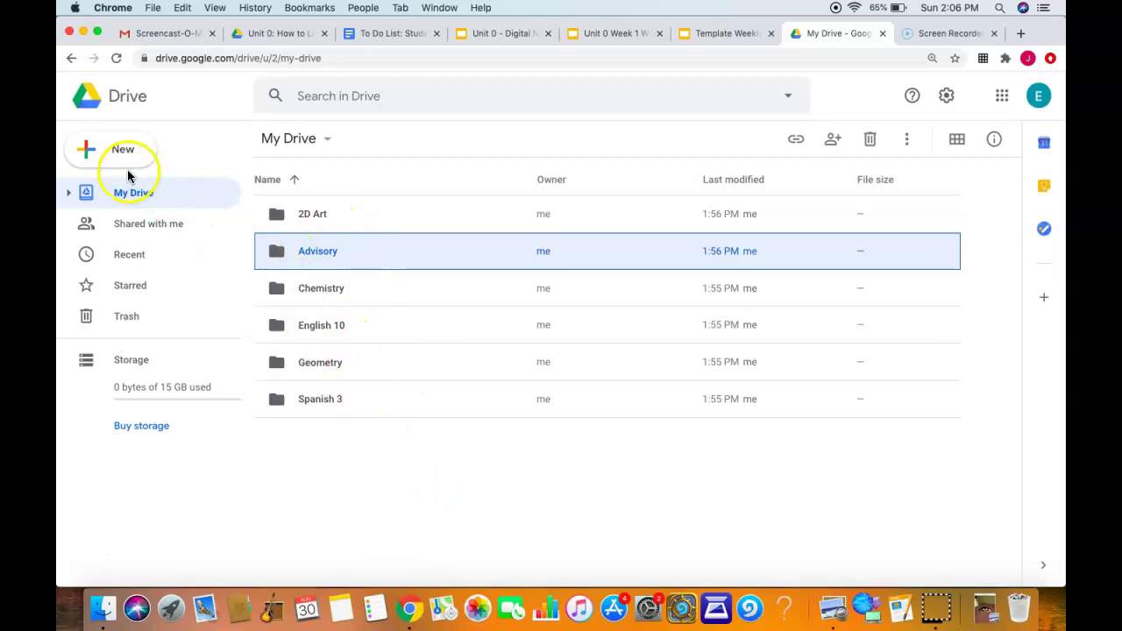
Create a new folder named APUSH in My Drive
{"action": "left_click", "coordinate": [92, 152]}
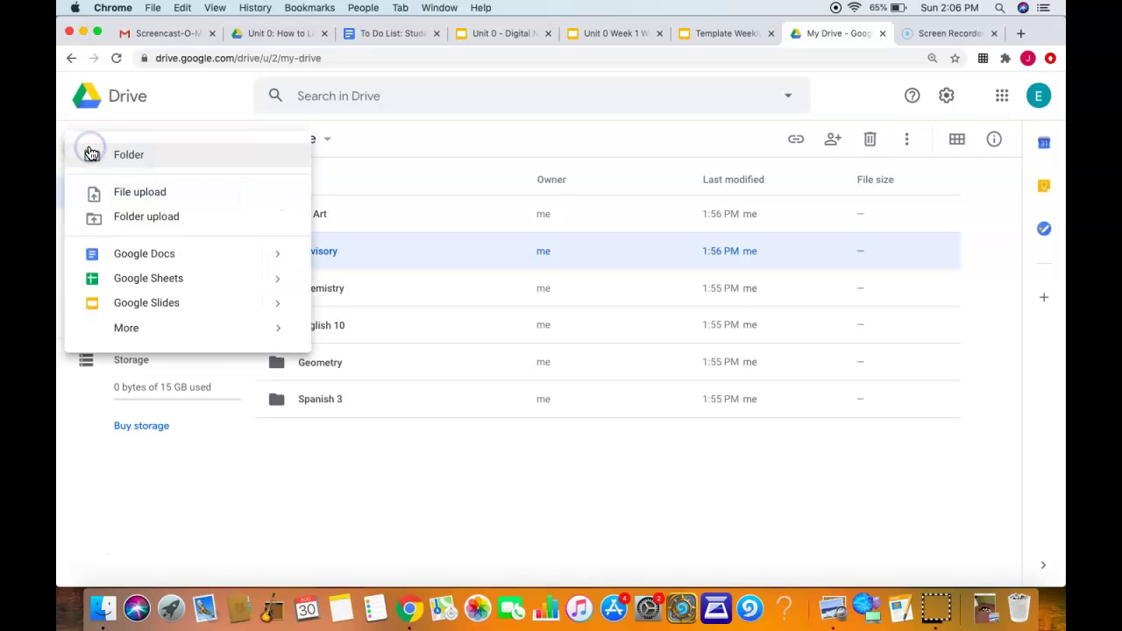
{"action": "left_click", "coordinate": [127, 156]}
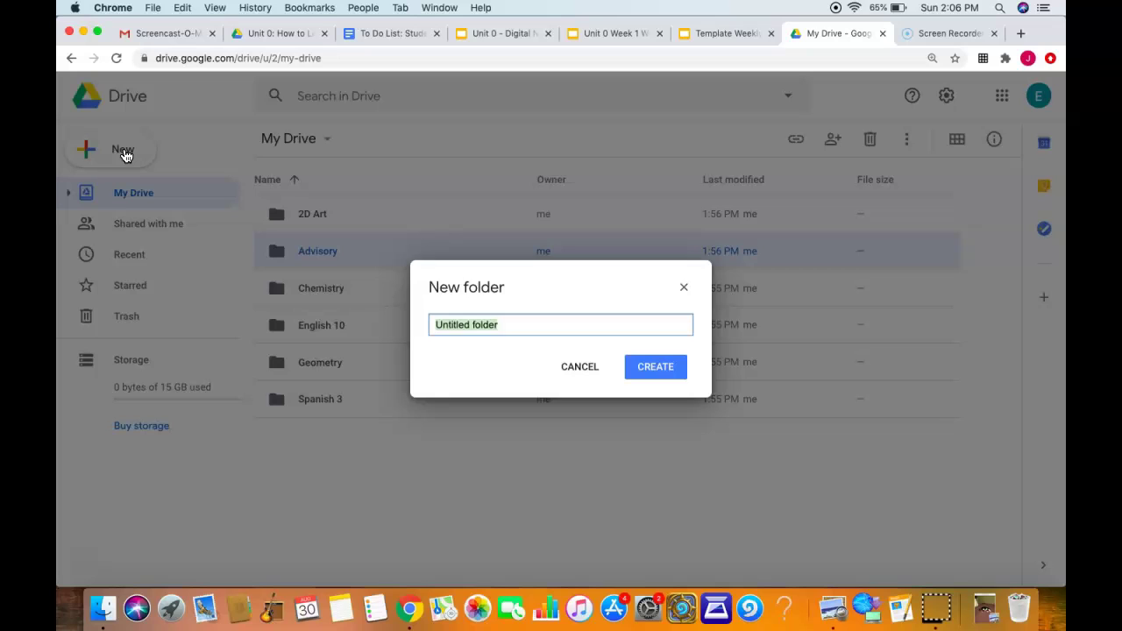
{"action": "type", "text": "APUSH"}
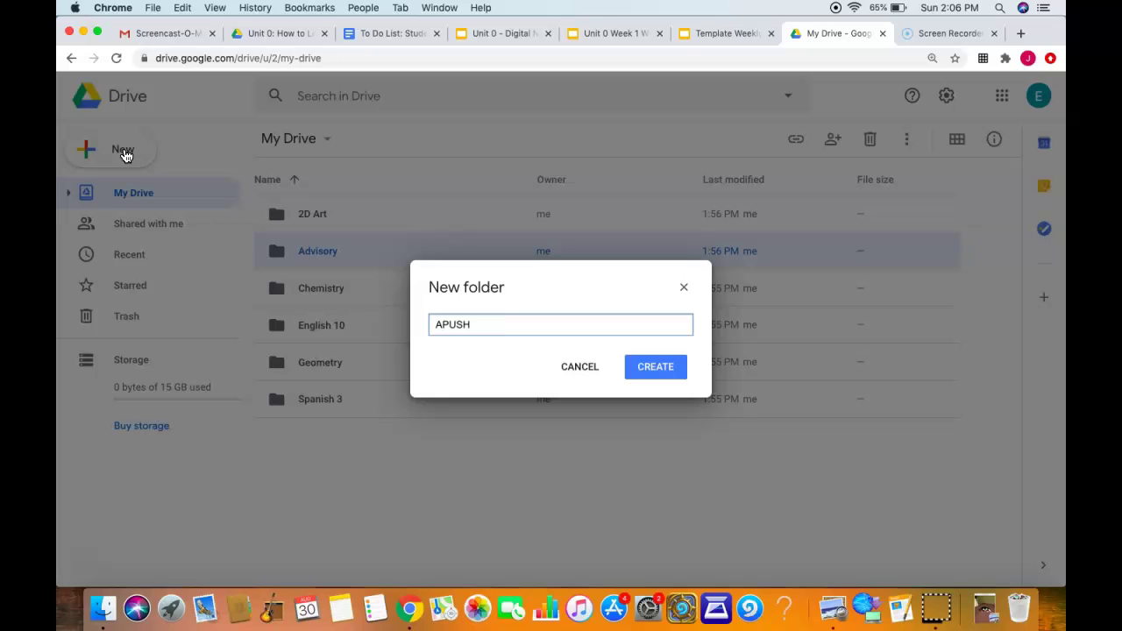
{"action": "left_click", "coordinate": [666, 375]}
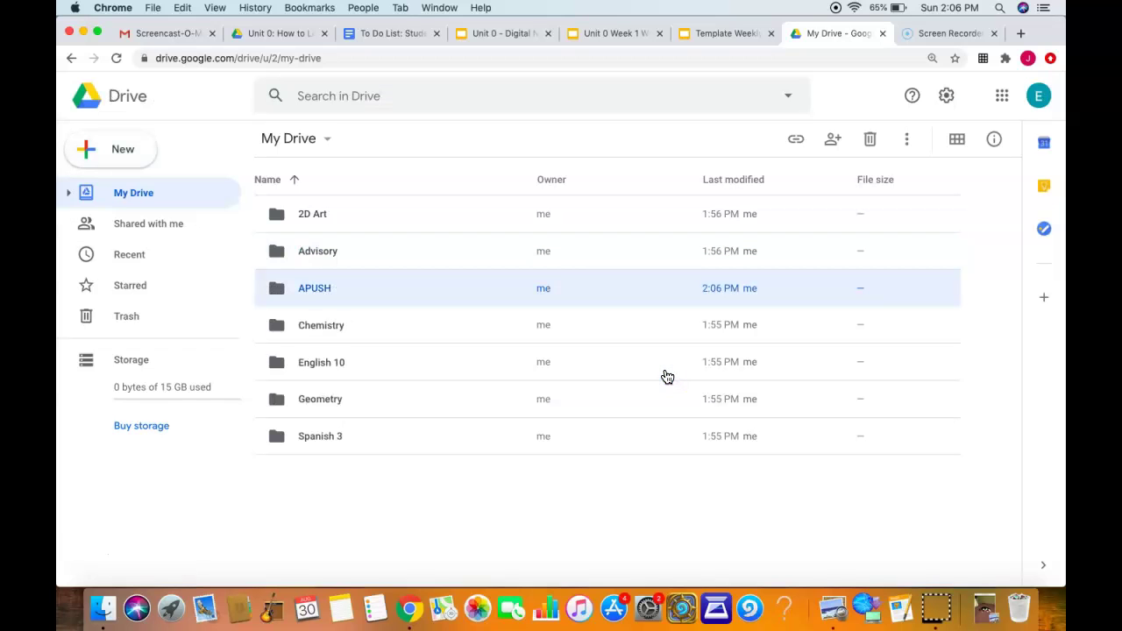
{"action": "left_click", "coordinate": [575, 512]}
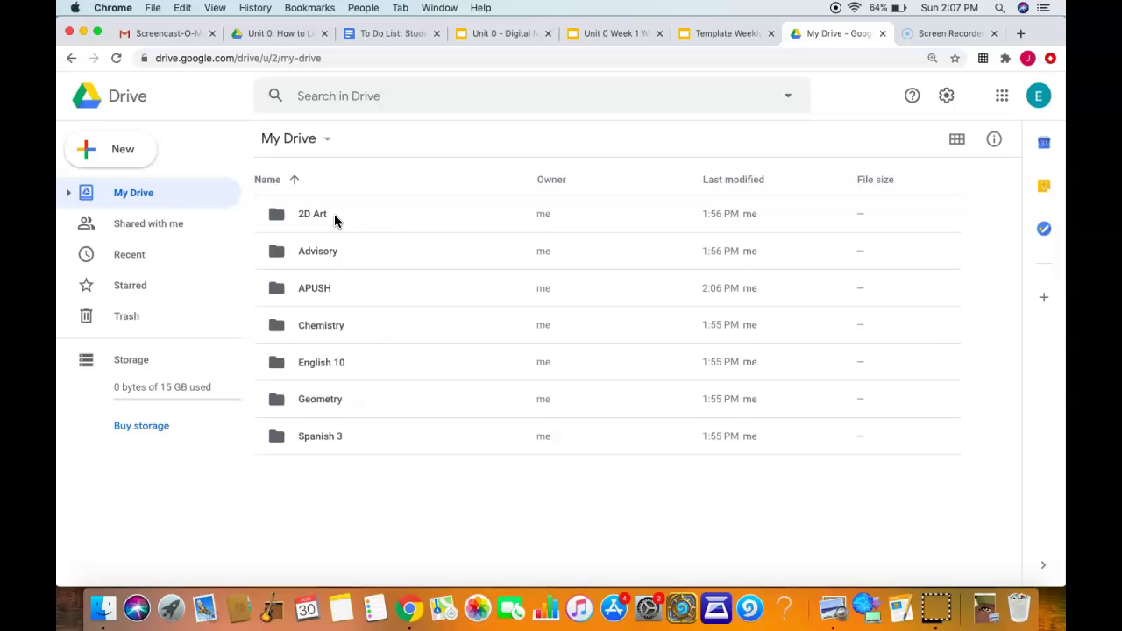
Rename the English 10 folder as "(1) English 10"
{"action": "right_click", "coordinate": [345, 369]}
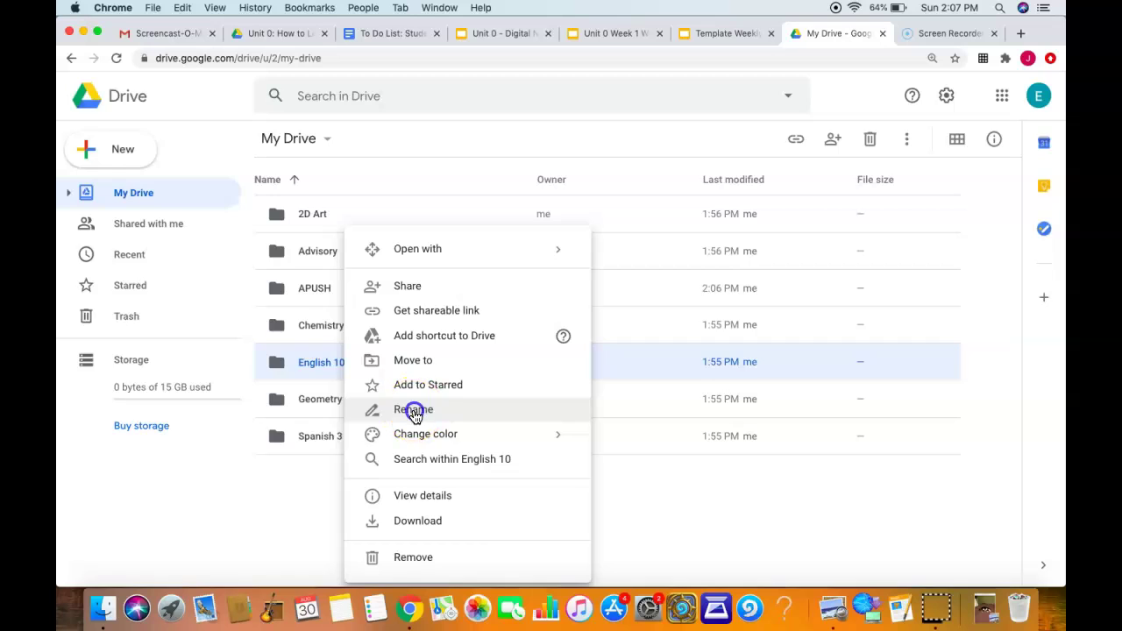
{"action": "left_click", "coordinate": [413, 411]}
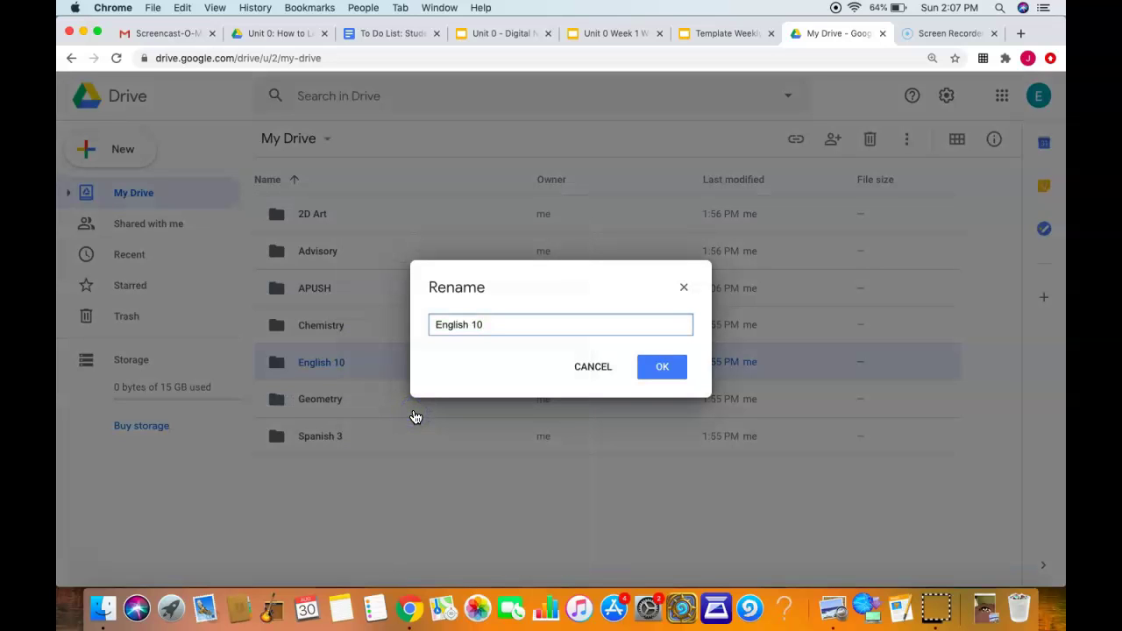
{"action": "key", "text": "super+Left"}
{"action": "type", "text": "(1)"}
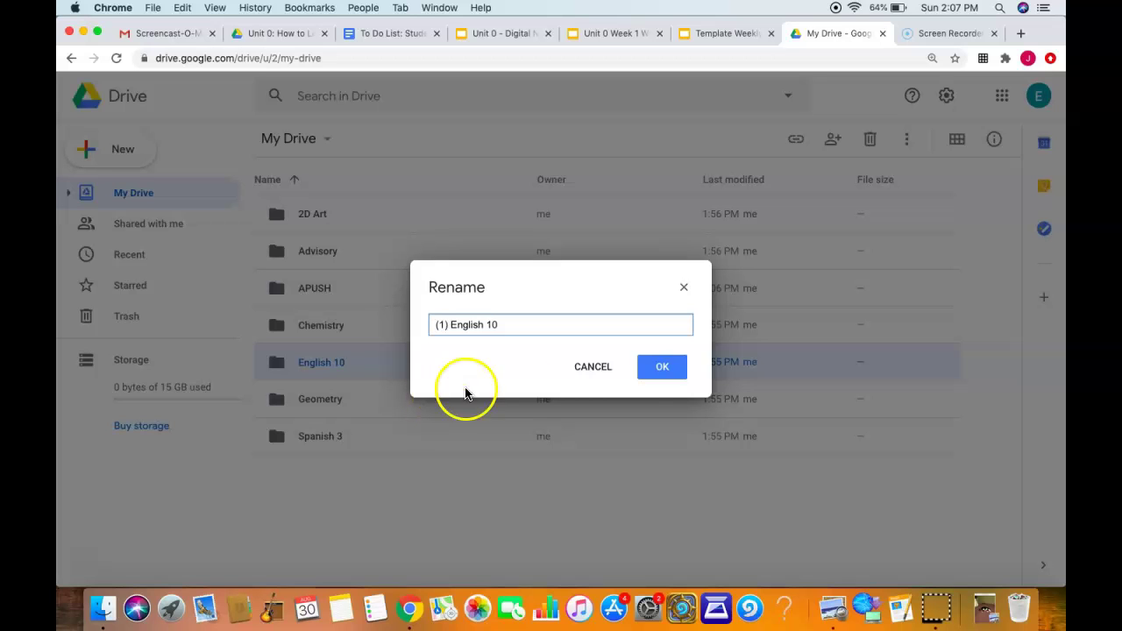
{"action": "left_click", "coordinate": [672, 372]}
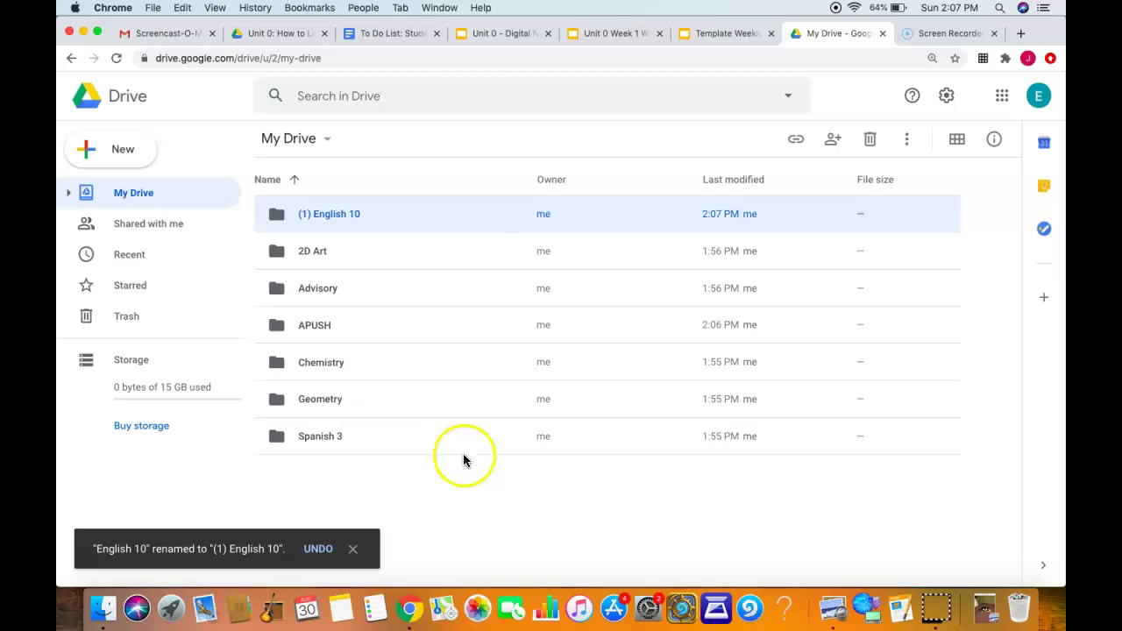
Rename the Chemistry folder as "(2) Chemistry"
{"action": "right_click", "coordinate": [390, 364]}
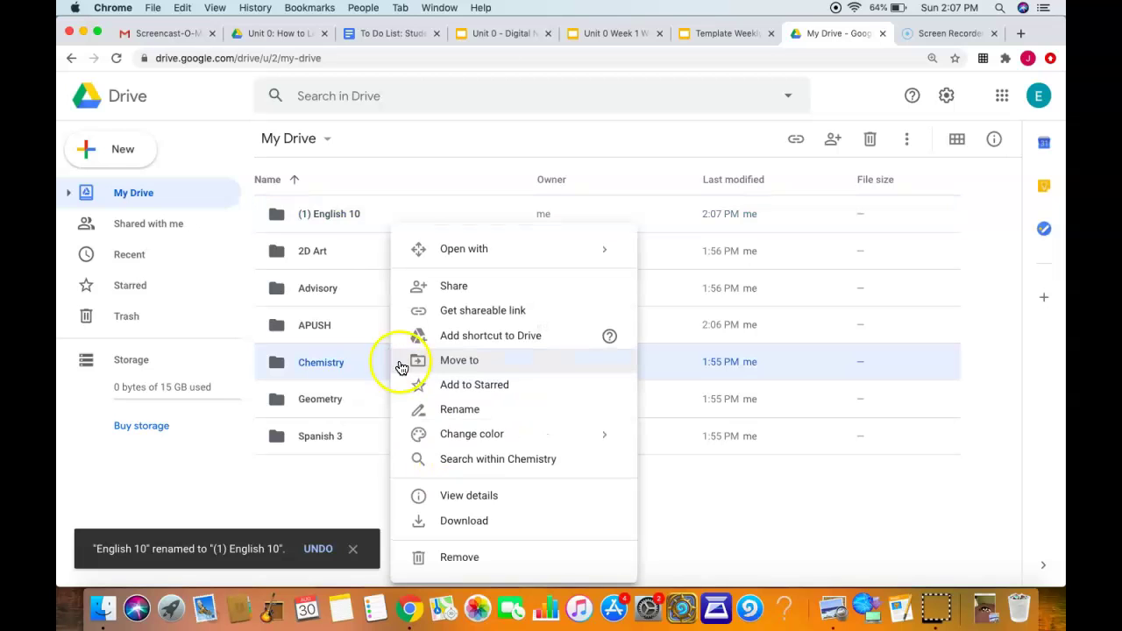
{"action": "left_click", "coordinate": [459, 410]}
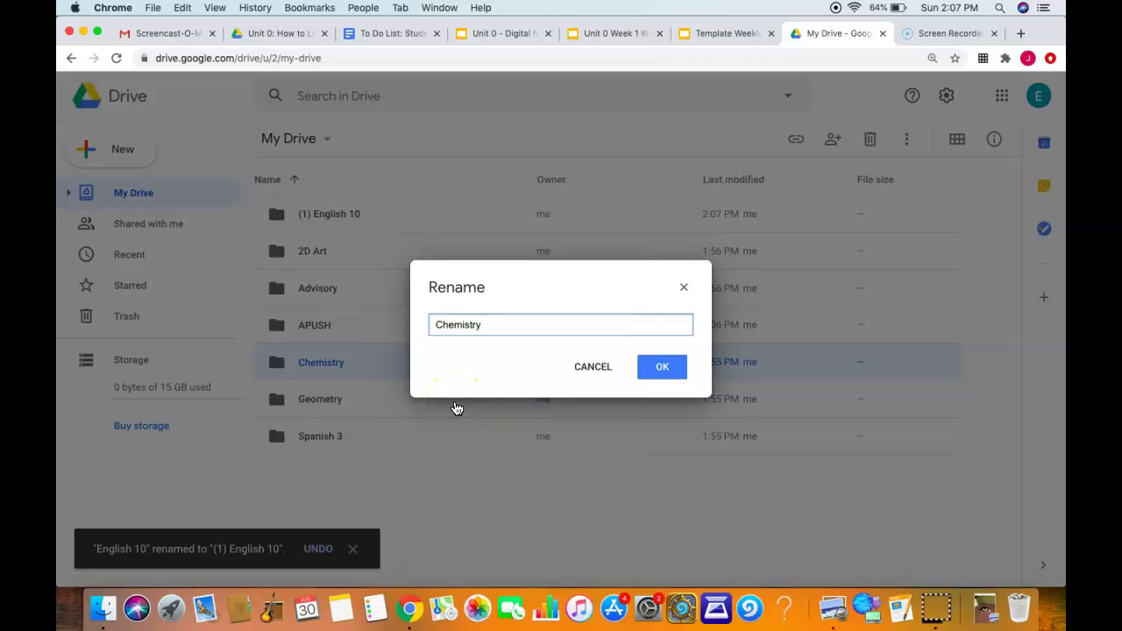
{"action": "type", "text": "(2)"}
{"action": "left_click", "coordinate": [665, 372]}
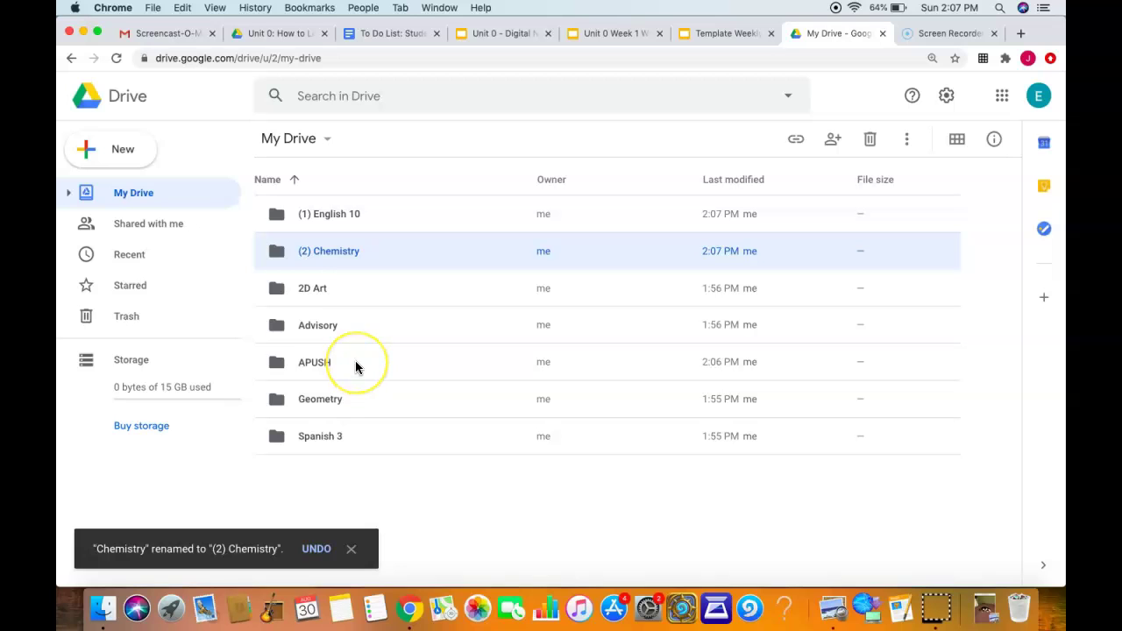
Rename the APUSH folder as "(3) APUSH"
{"action": "right_click", "coordinate": [355, 362]}
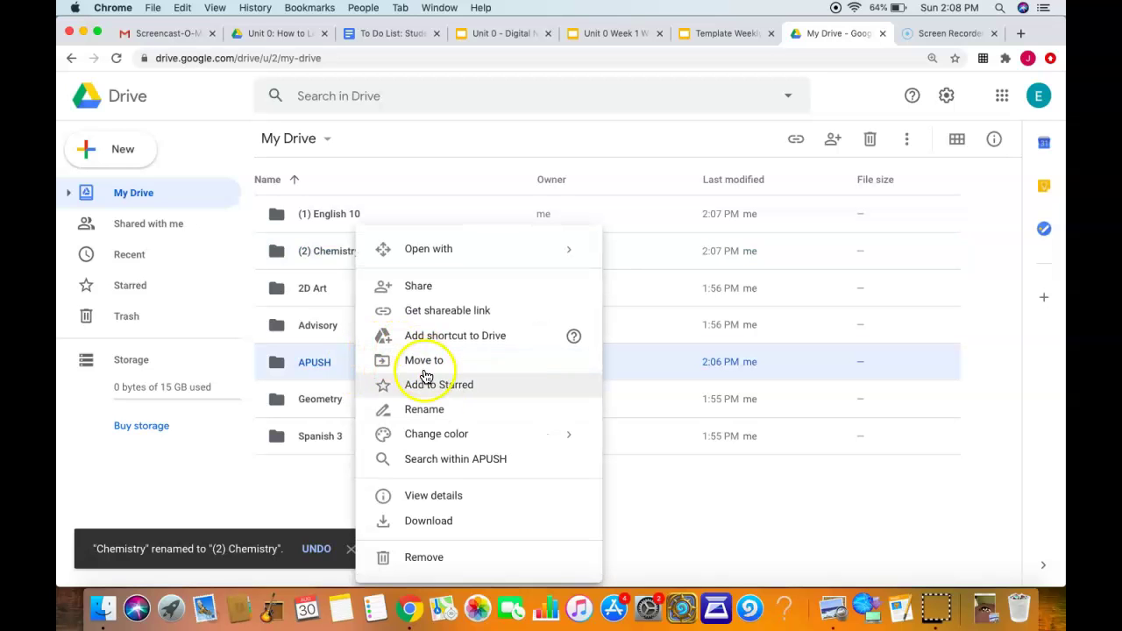
{"action": "left_click", "coordinate": [430, 409]}
{"action": "key", "text": "Home"}
{"action": "type", "text": "(3)"}
{"action": "left_click", "coordinate": [648, 373]}
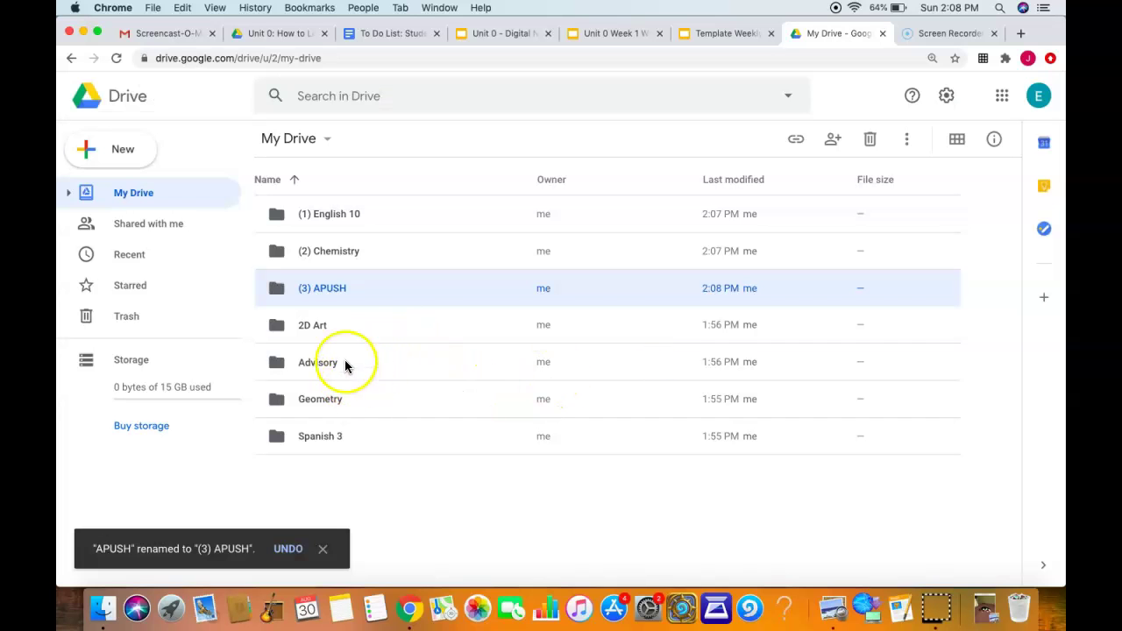
Rename the 2D Art folder as "(4) 2D Art"
{"action": "left_click", "coordinate": [340, 327]}
{"action": "right_click", "coordinate": [340, 330]}
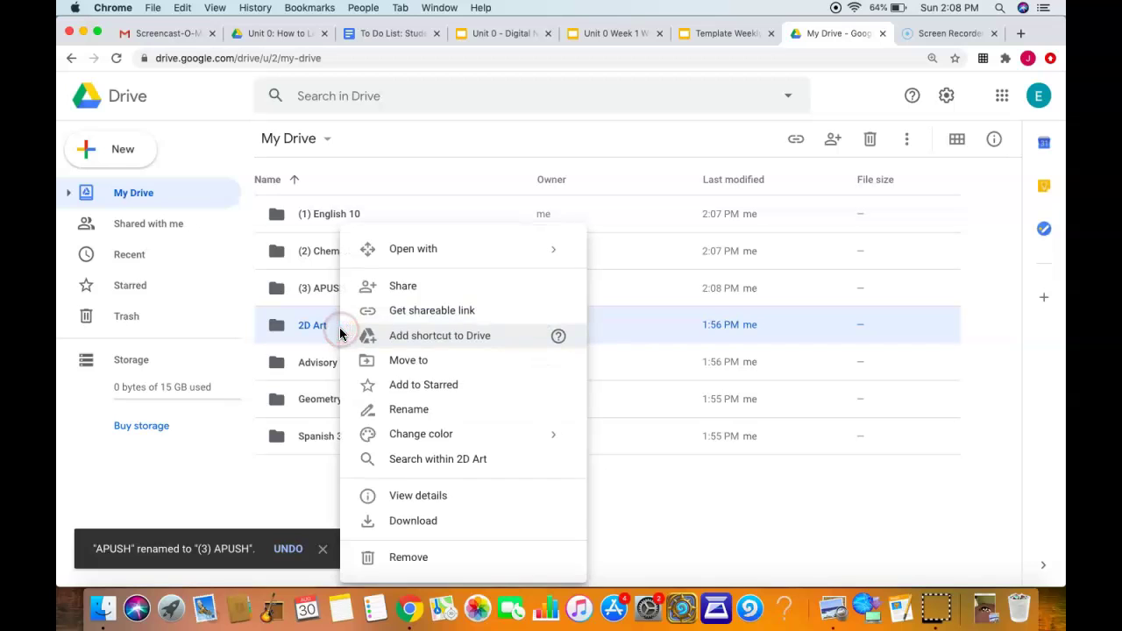
{"action": "left_click", "coordinate": [417, 410]}
{"action": "key", "text": "Left"}
{"action": "type", "text": "("}
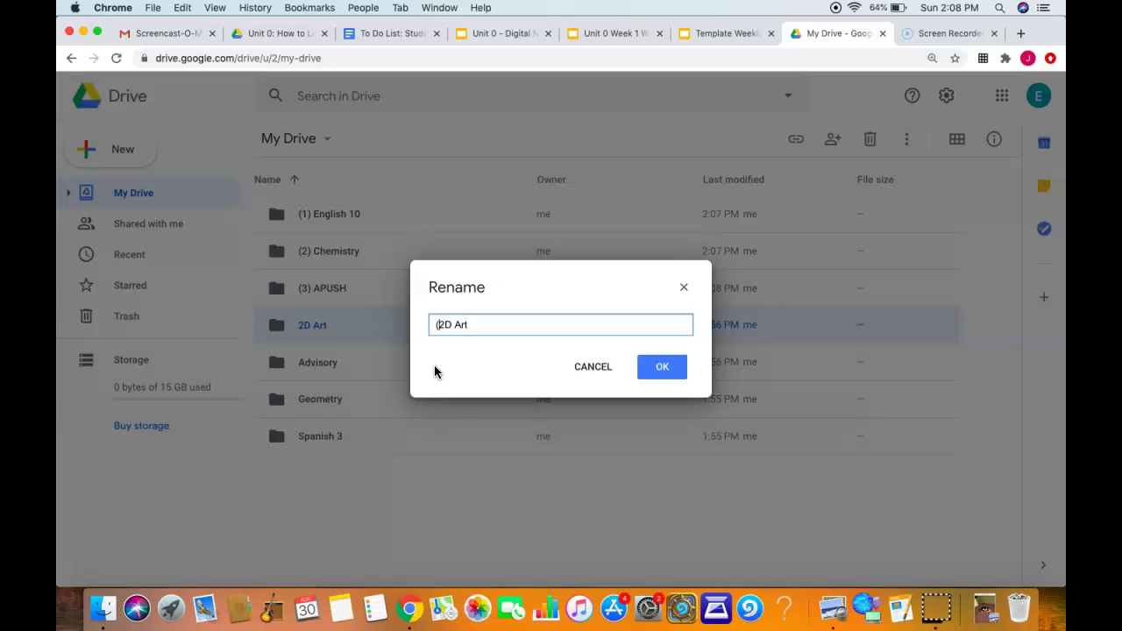
{"action": "type", "text": "4)"}
{"action": "left_click", "coordinate": [667, 370]}
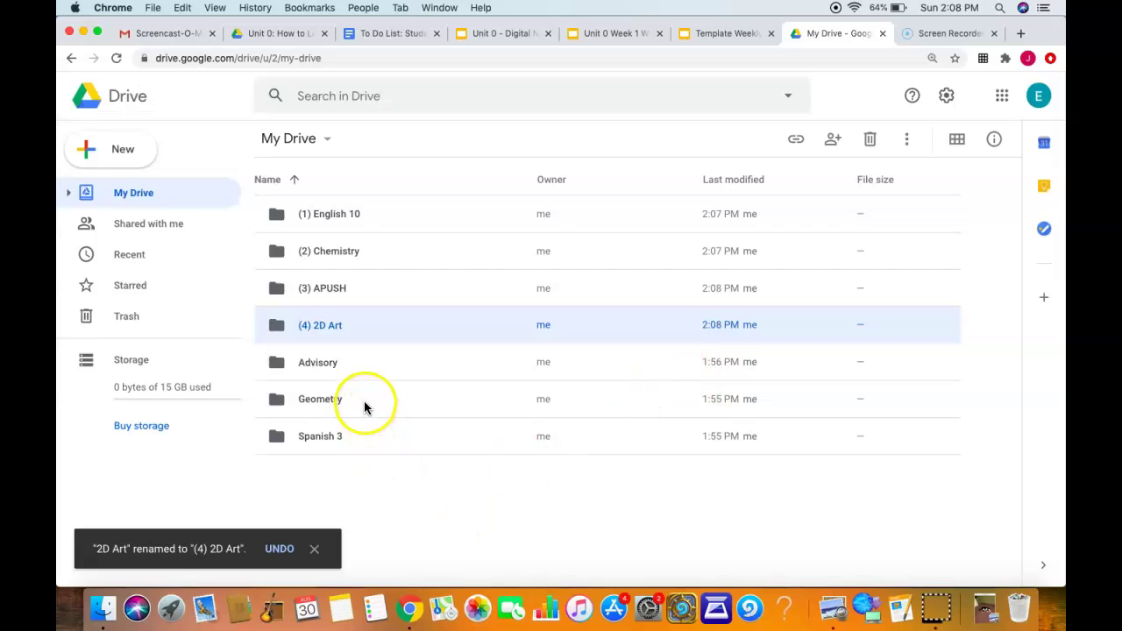
Rename the Geometry folder as "(5) Geometry"
{"action": "left_click", "coordinate": [366, 408]}
{"action": "right_click", "coordinate": [366, 408]}
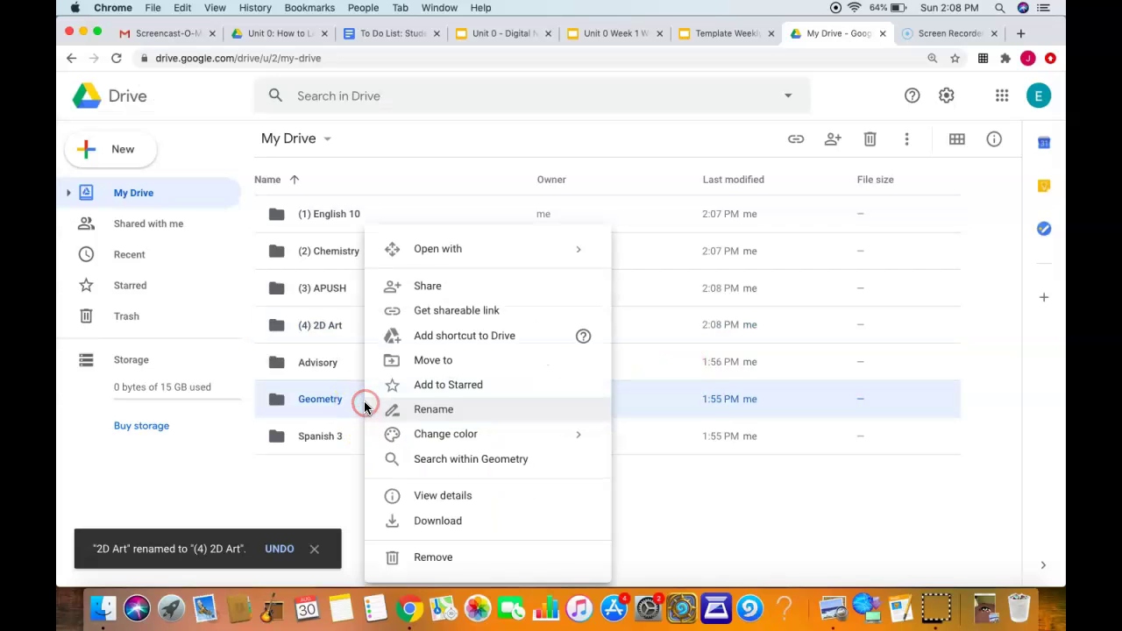
{"action": "left_click", "coordinate": [418, 408]}
{"action": "key", "text": "Left"}
{"action": "type", "text": "("}
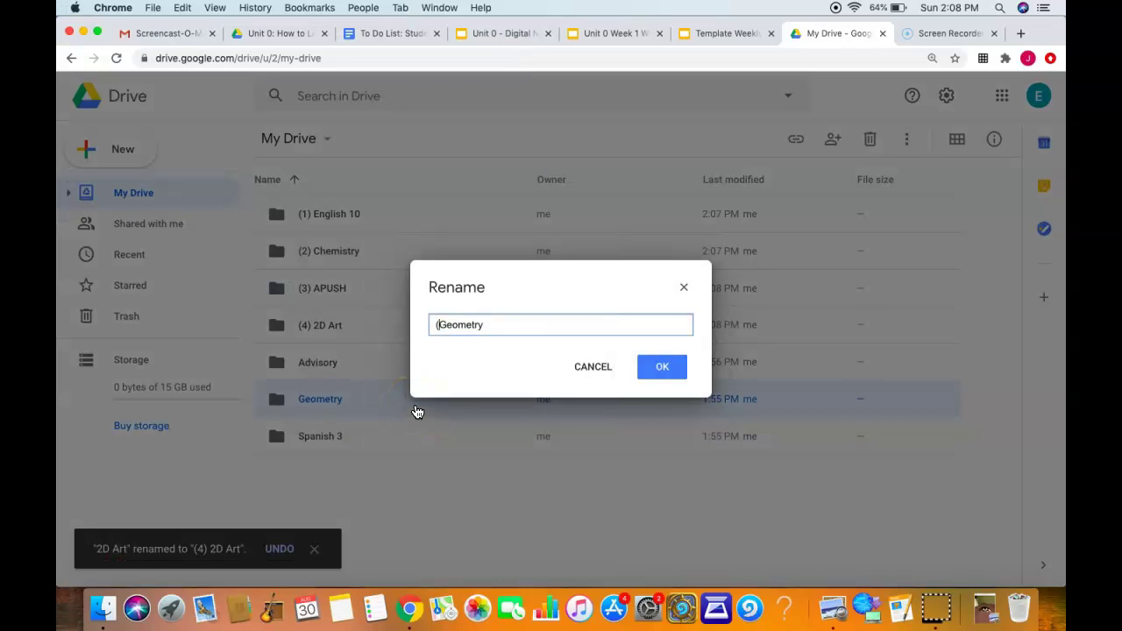
{"action": "type", "text": "5)"}
{"action": "key", "text": "Return"}
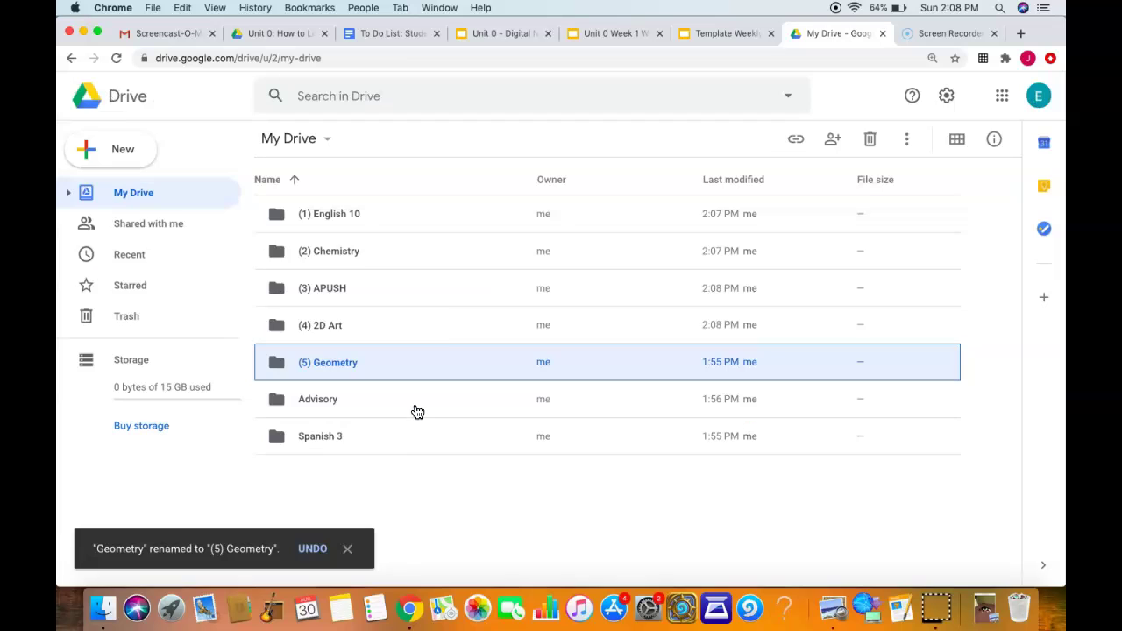
Rename the Spanish 3 folder as "(6) Spanish 3"
{"action": "left_click", "coordinate": [344, 438]}
{"action": "right_click", "coordinate": [344, 439]}
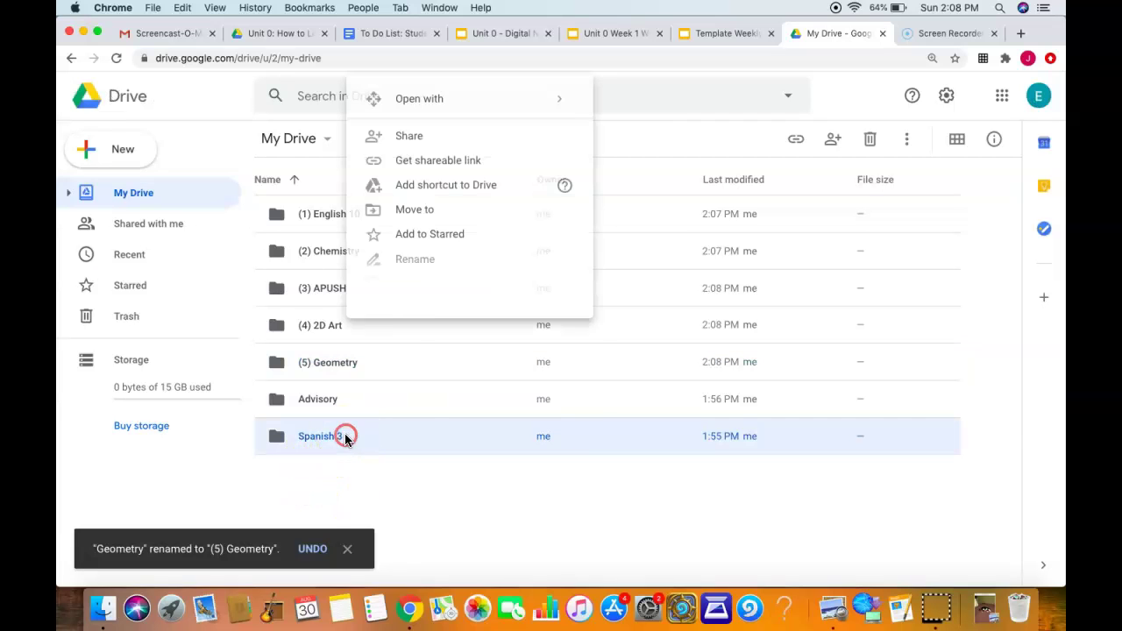
{"action": "left_click", "coordinate": [426, 271]}
{"action": "key", "text": "Left"}
{"action": "type", "text": "(6)"}
{"action": "left_click", "coordinate": [476, 268]}
{"action": "left_click", "coordinate": [658, 366]}
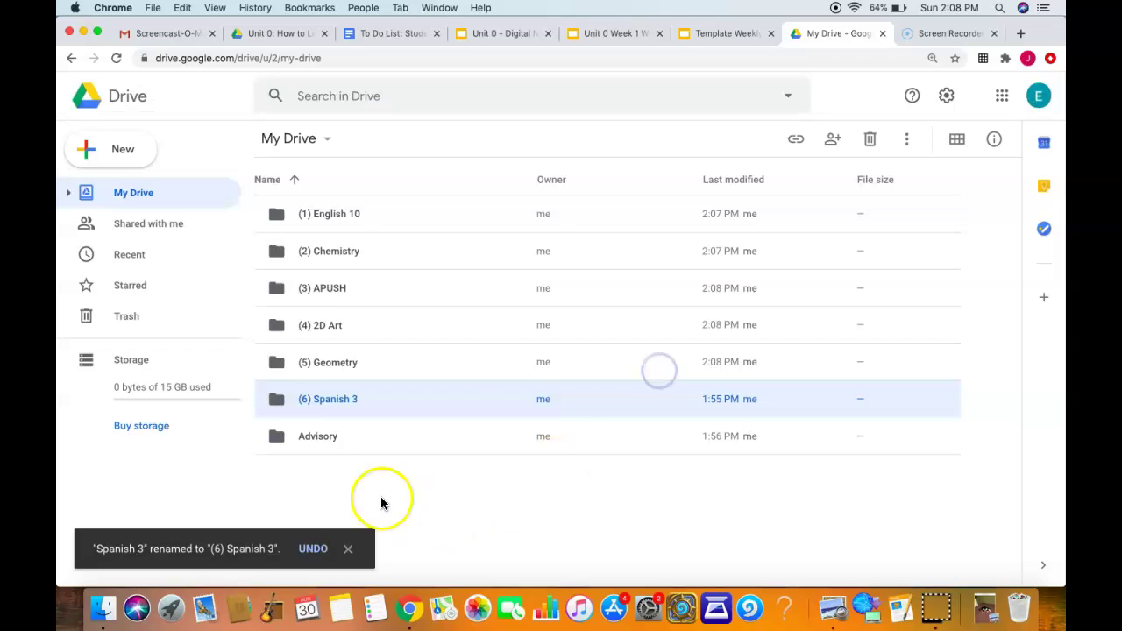
Rename the Advisory folder as "(0) Advisory"
{"action": "left_click", "coordinate": [337, 436]}
{"action": "right_click", "coordinate": [338, 438]}
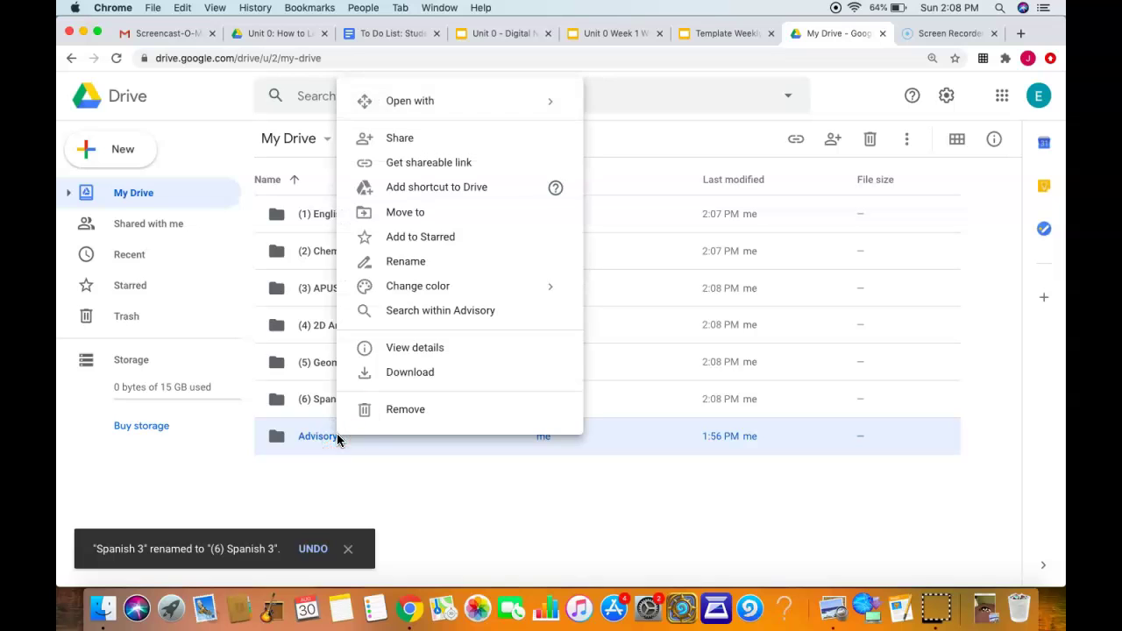
{"action": "left_click", "coordinate": [408, 268]}
{"action": "key", "text": "Left"}
{"action": "type", "text": "(0)"}
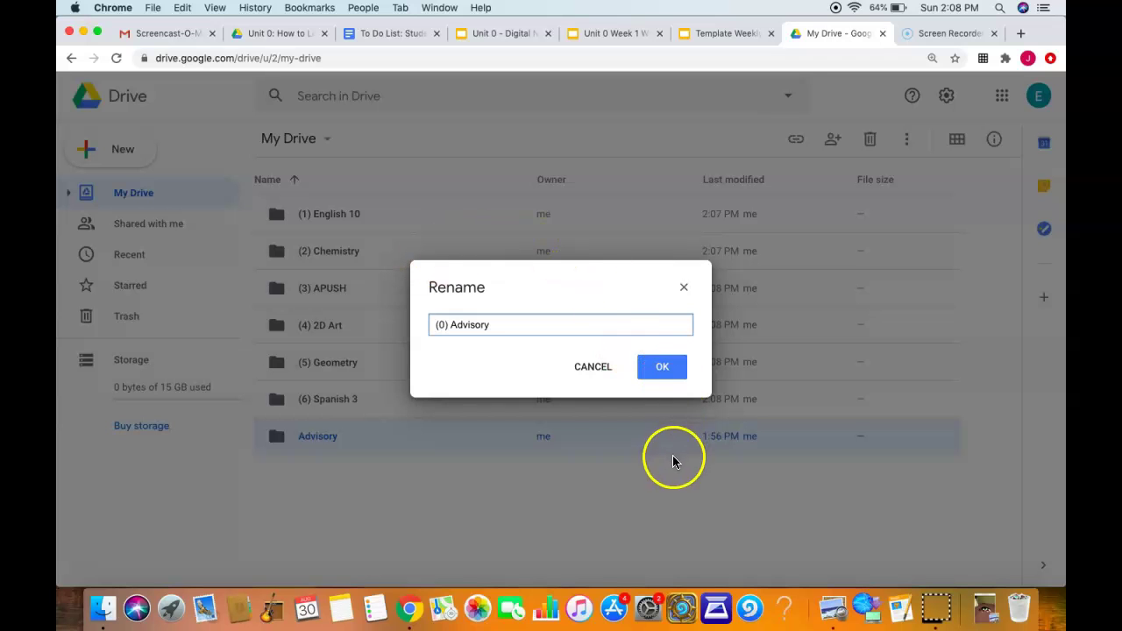
{"action": "left_click", "coordinate": [671, 377]}
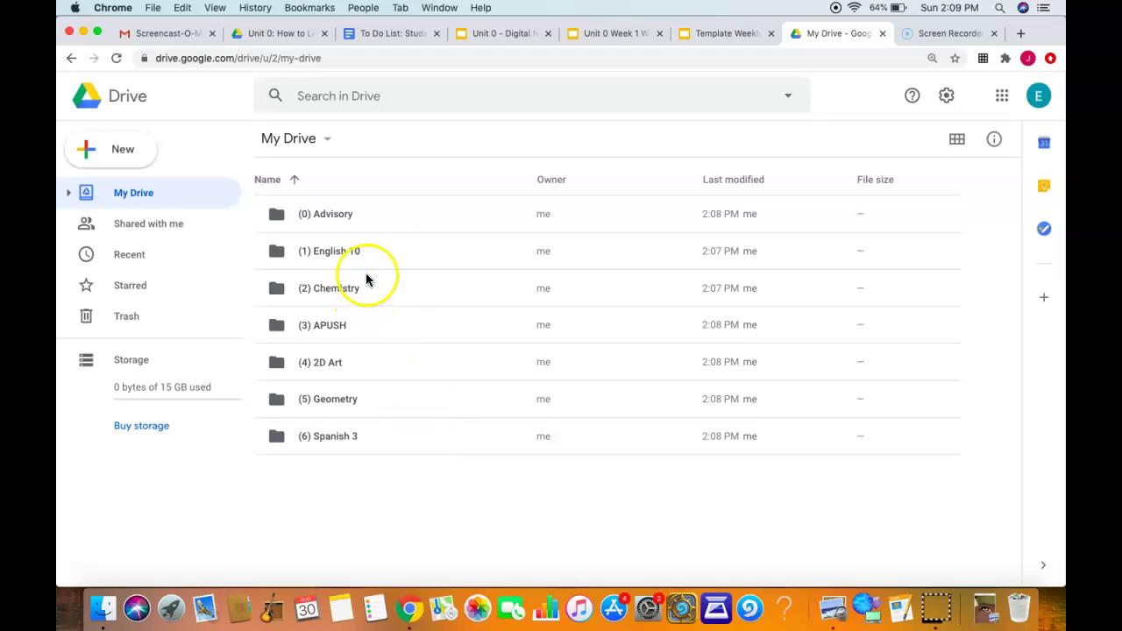
Change the folder colour of (0) Advisory to red and of (1) English 10 to orange
{"action": "right_click", "coordinate": [281, 222]}
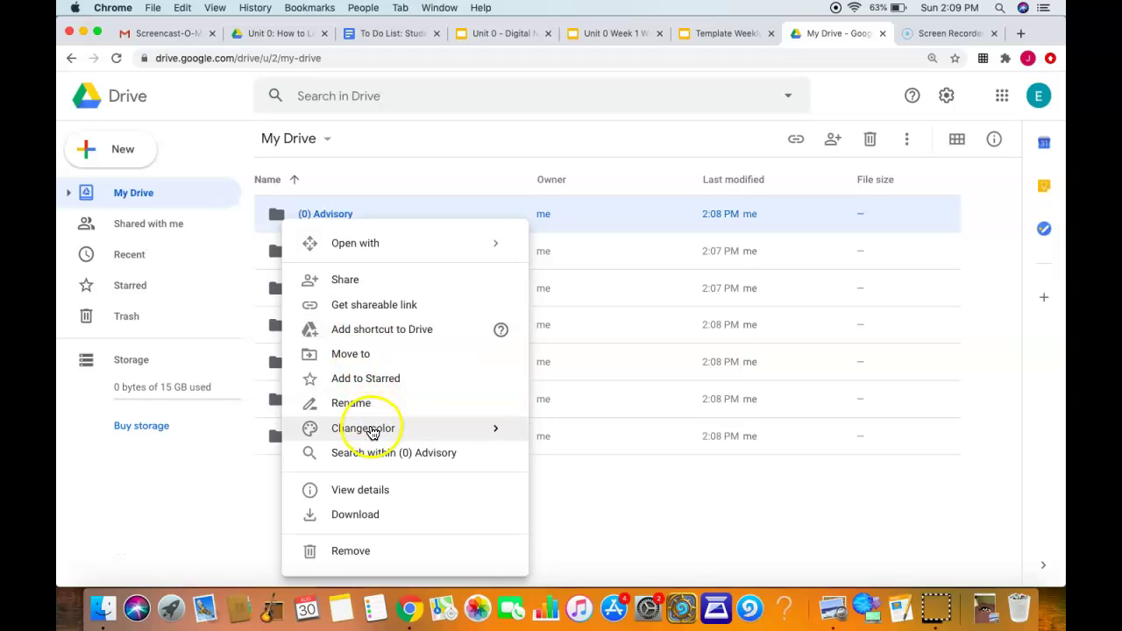
{"action": "mouse_move", "coordinate": [371, 429]}
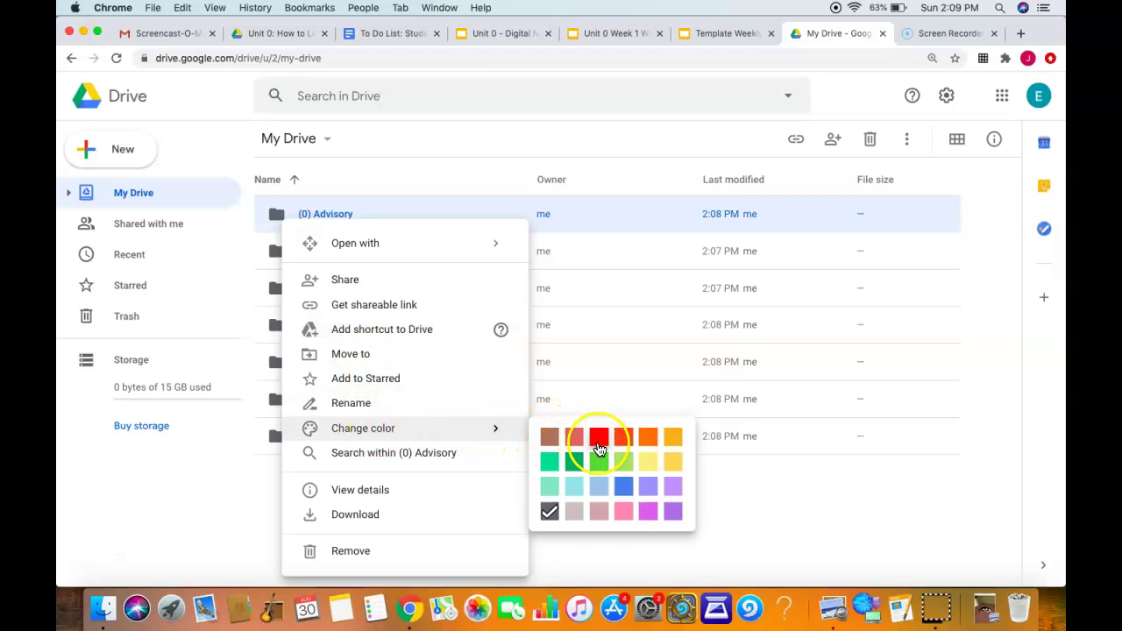
{"action": "left_click", "coordinate": [598, 445]}
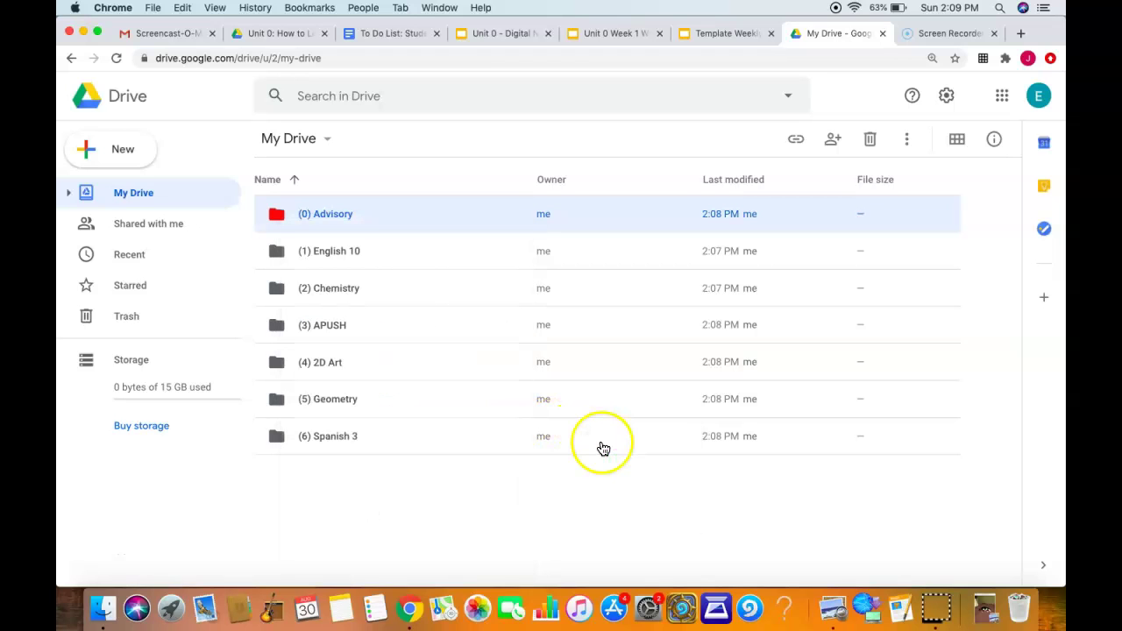
{"action": "right_click", "coordinate": [331, 255]}
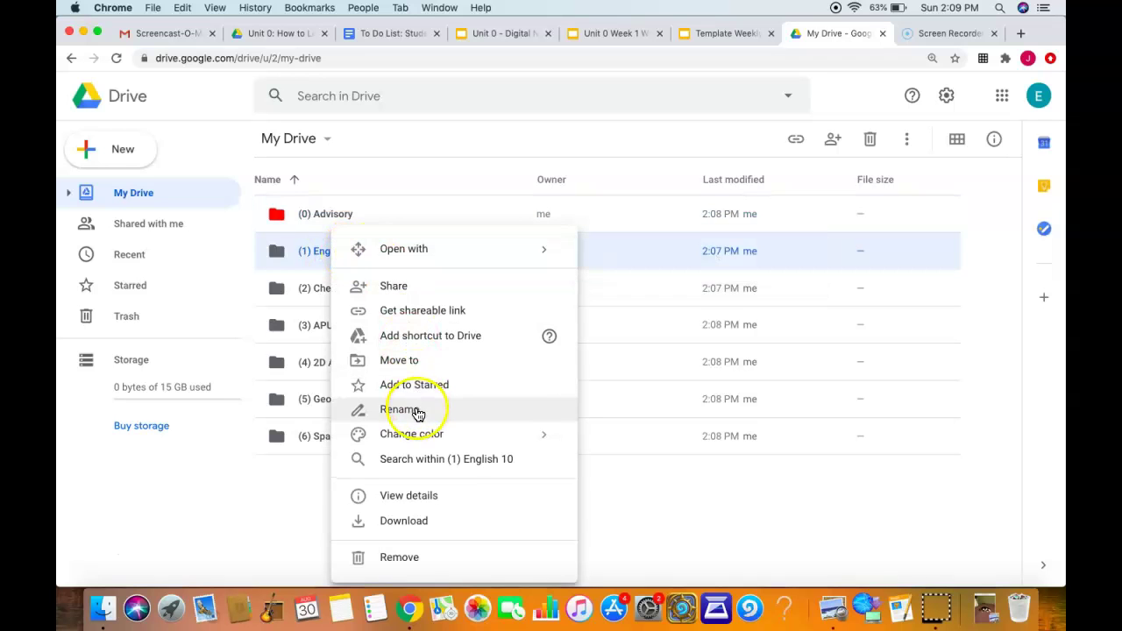
{"action": "mouse_move", "coordinate": [416, 438]}
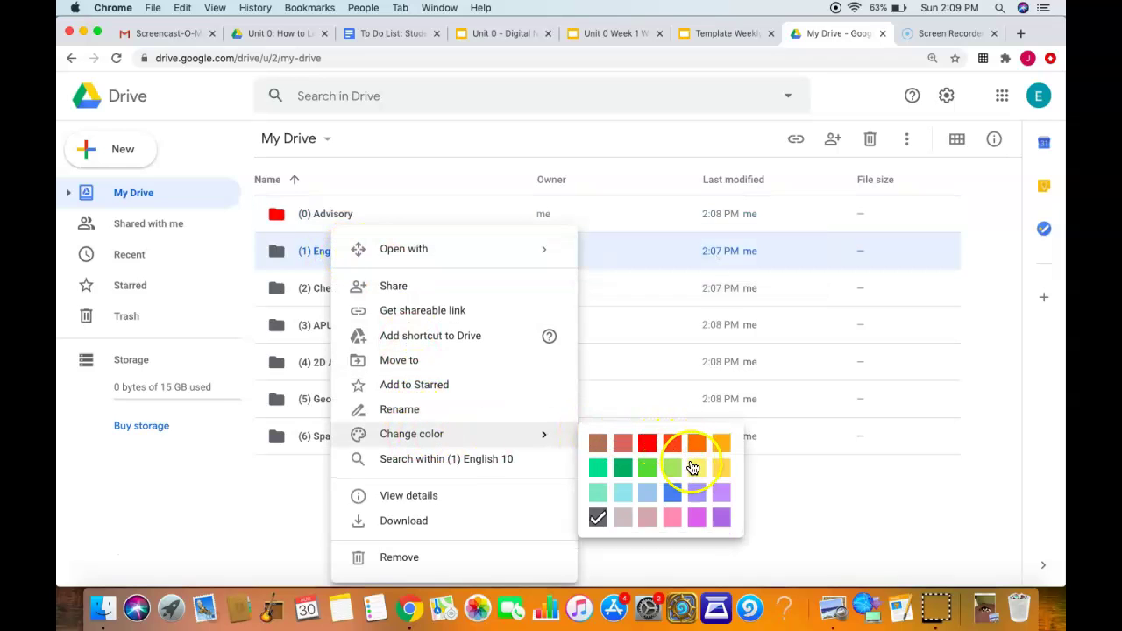
{"action": "left_click", "coordinate": [699, 445]}
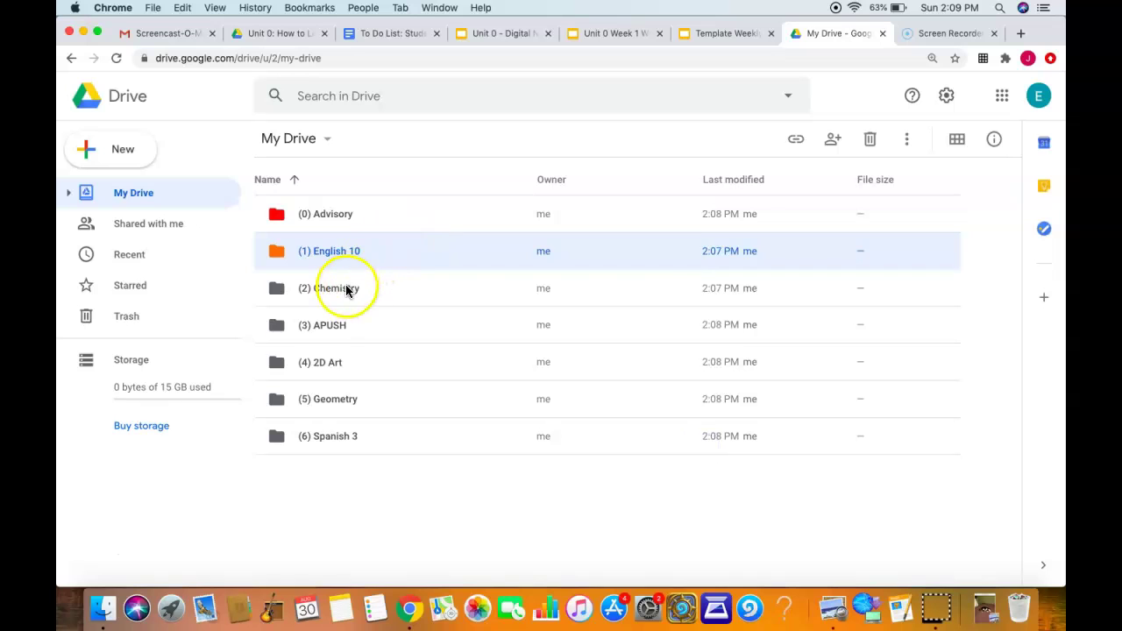
Change the colour of the (2) Chemistry folder to light yellow
{"action": "left_click", "coordinate": [347, 290]}
{"action": "right_click", "coordinate": [346, 287]}
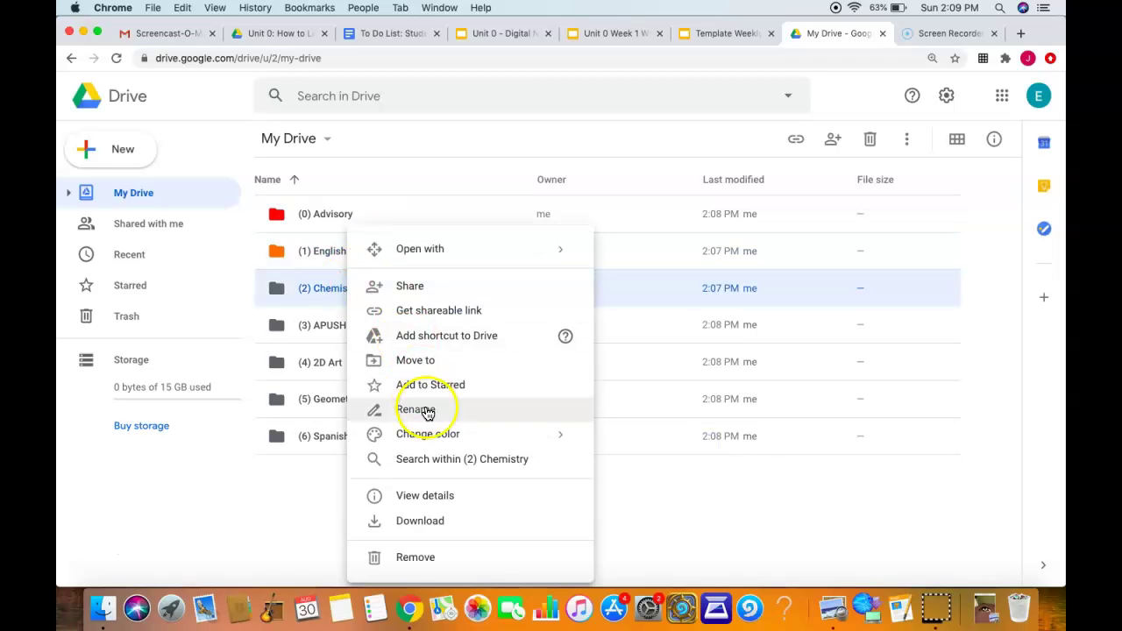
{"action": "mouse_move", "coordinate": [430, 434]}
{"action": "left_click", "coordinate": [715, 474]}
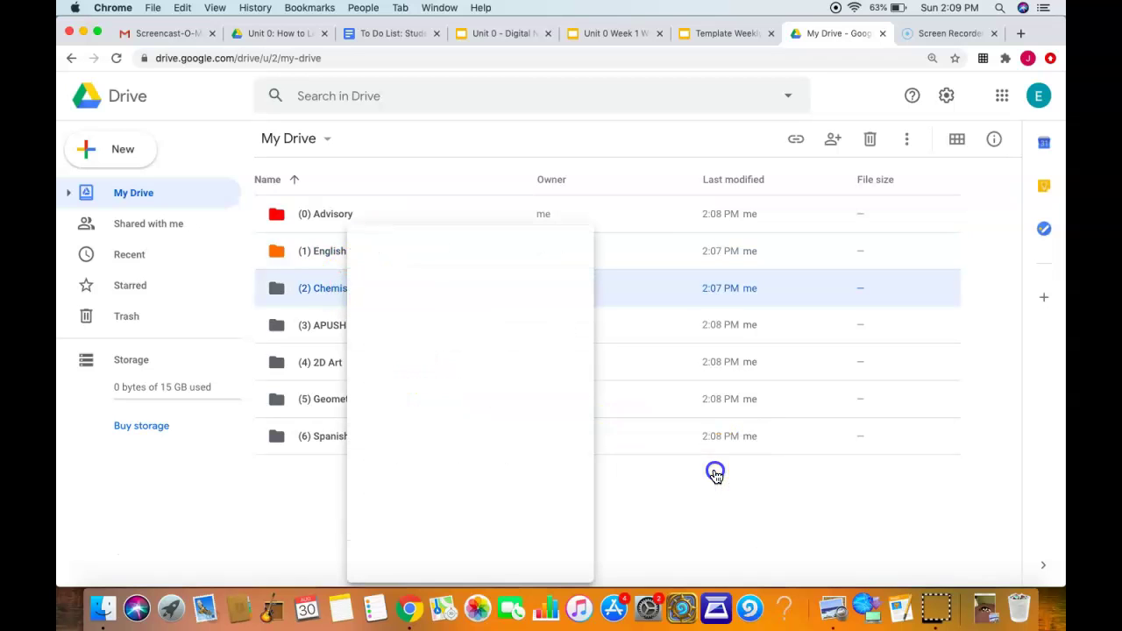
Change the colour of the (3) APUSH folder to dark green
{"action": "left_click", "coordinate": [344, 321]}
{"action": "right_click", "coordinate": [343, 324]}
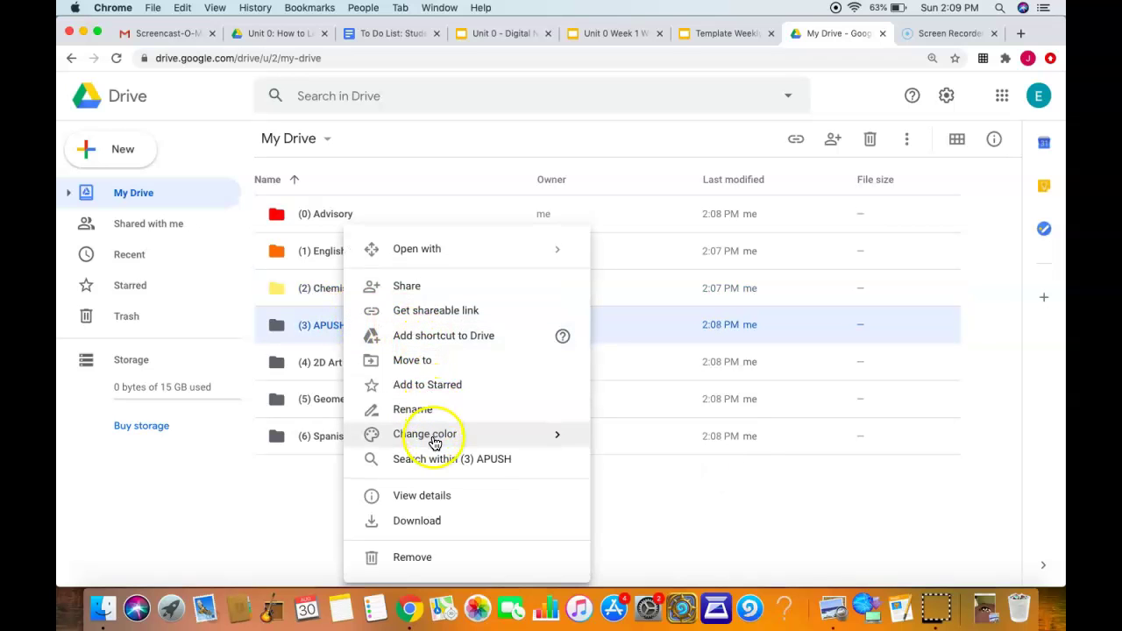
{"action": "mouse_move", "coordinate": [434, 443]}
{"action": "left_click", "coordinate": [632, 468]}
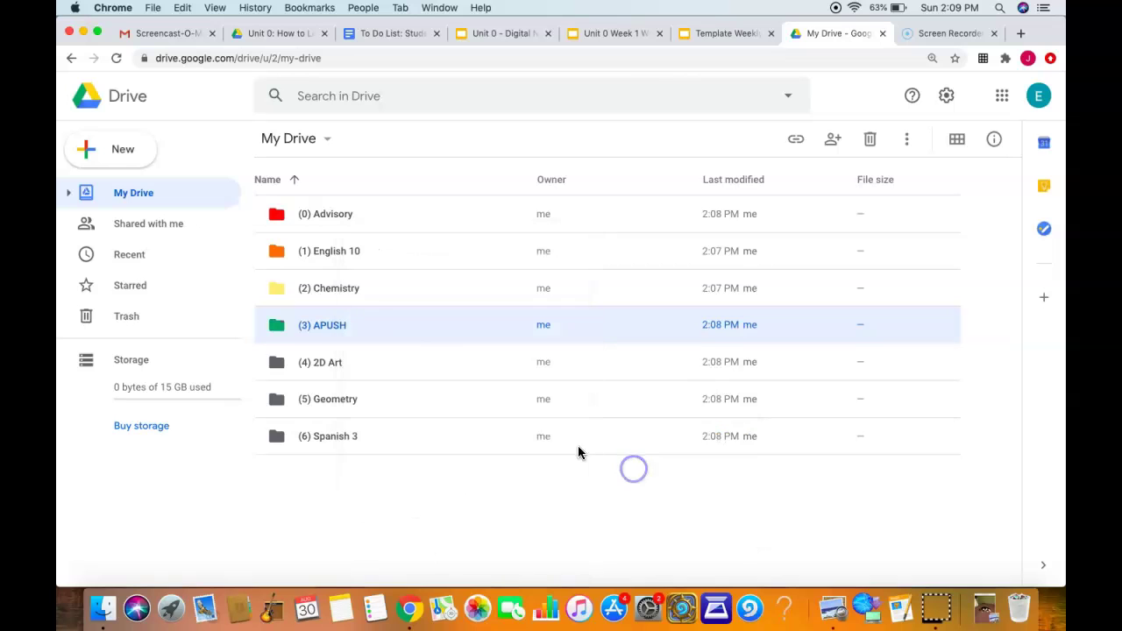
Change the colour of the (4) 2D Art folder to blue
{"action": "left_click", "coordinate": [318, 369]}
{"action": "right_click", "coordinate": [319, 369]}
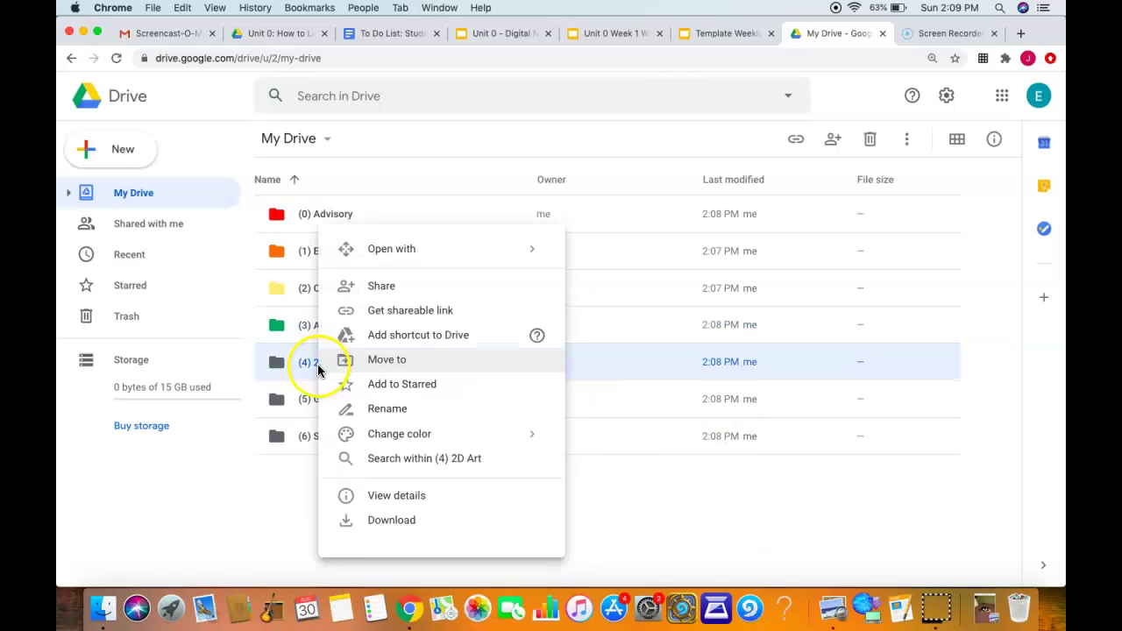
{"action": "mouse_move", "coordinate": [415, 436]}
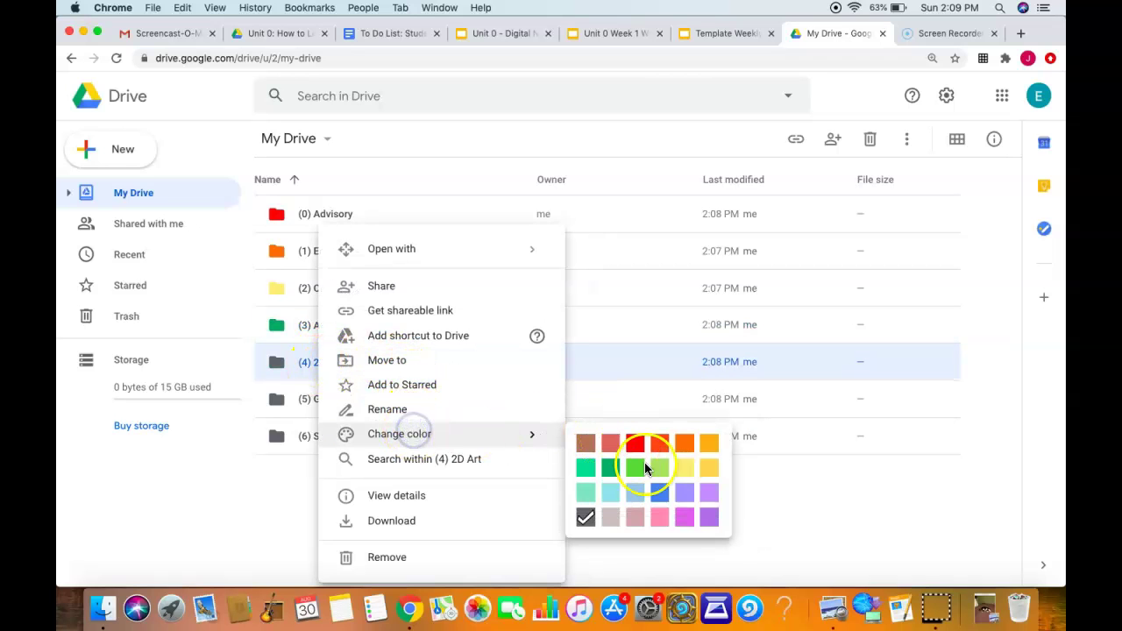
{"action": "left_click", "coordinate": [659, 491]}
Change the colour of the (5) Geometry folder to purple
{"action": "left_click", "coordinate": [363, 410]}
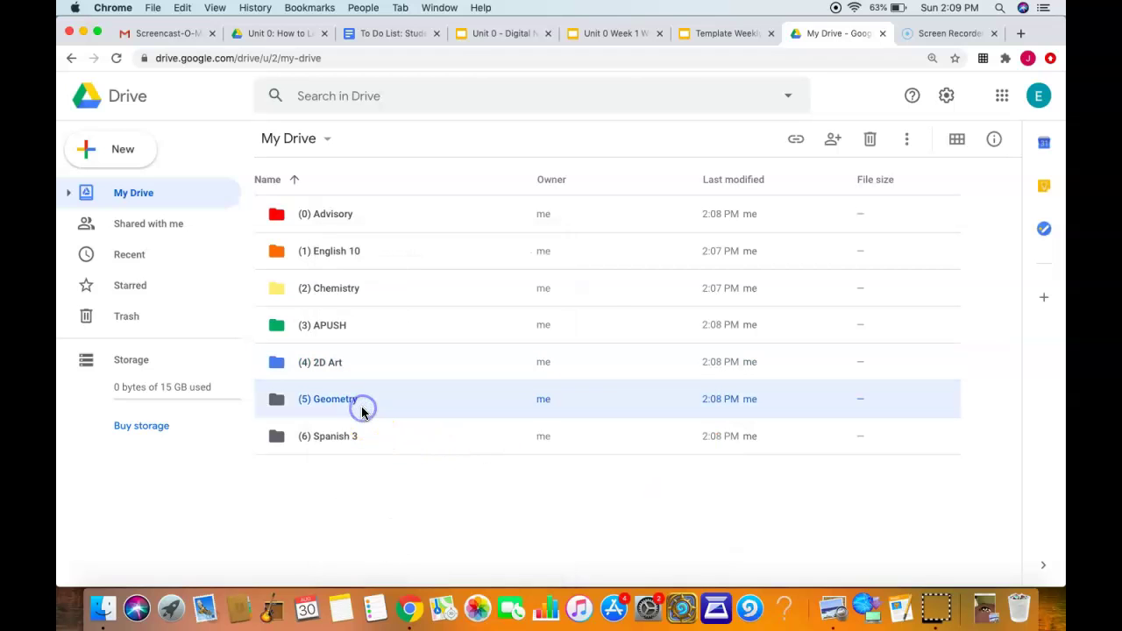
{"action": "right_click", "coordinate": [363, 412]}
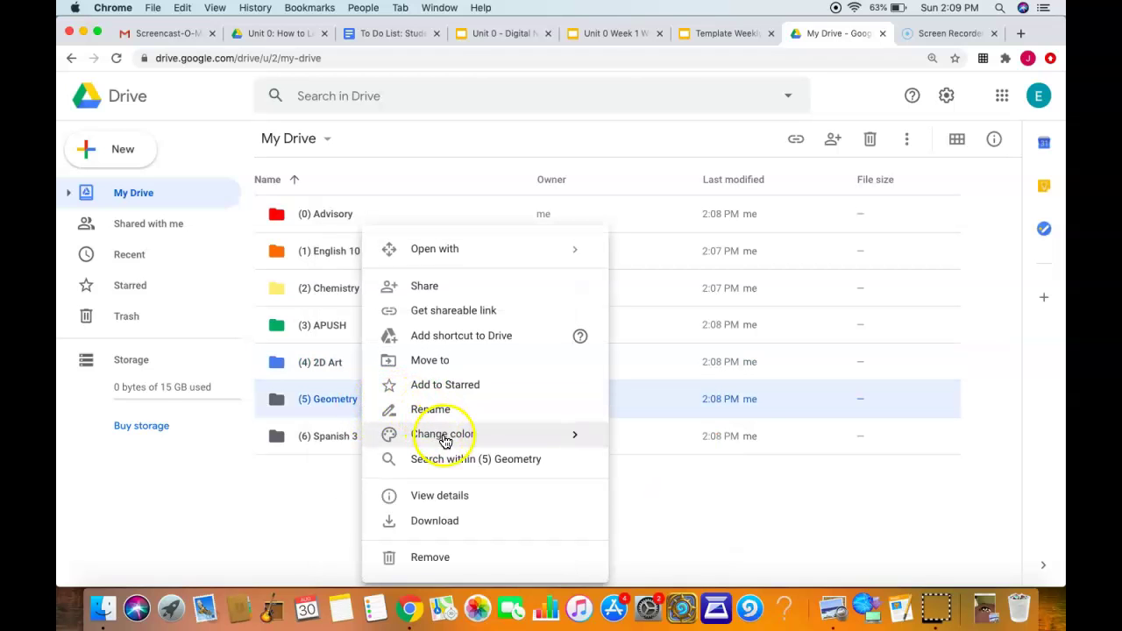
{"action": "mouse_move", "coordinate": [501, 438]}
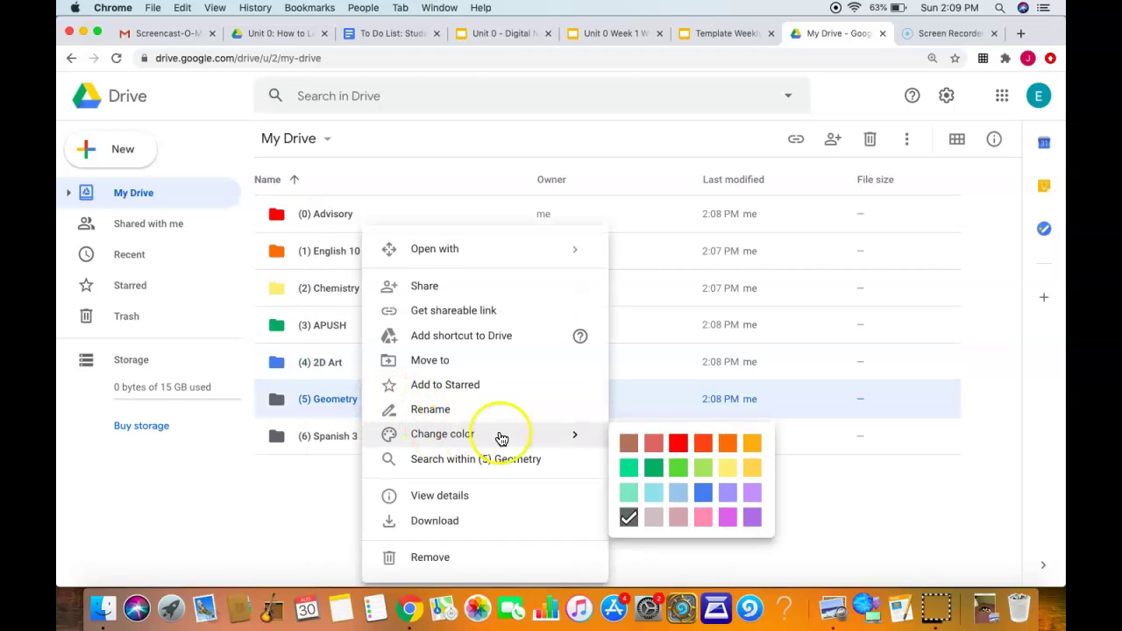
{"action": "left_click", "coordinate": [751, 522]}
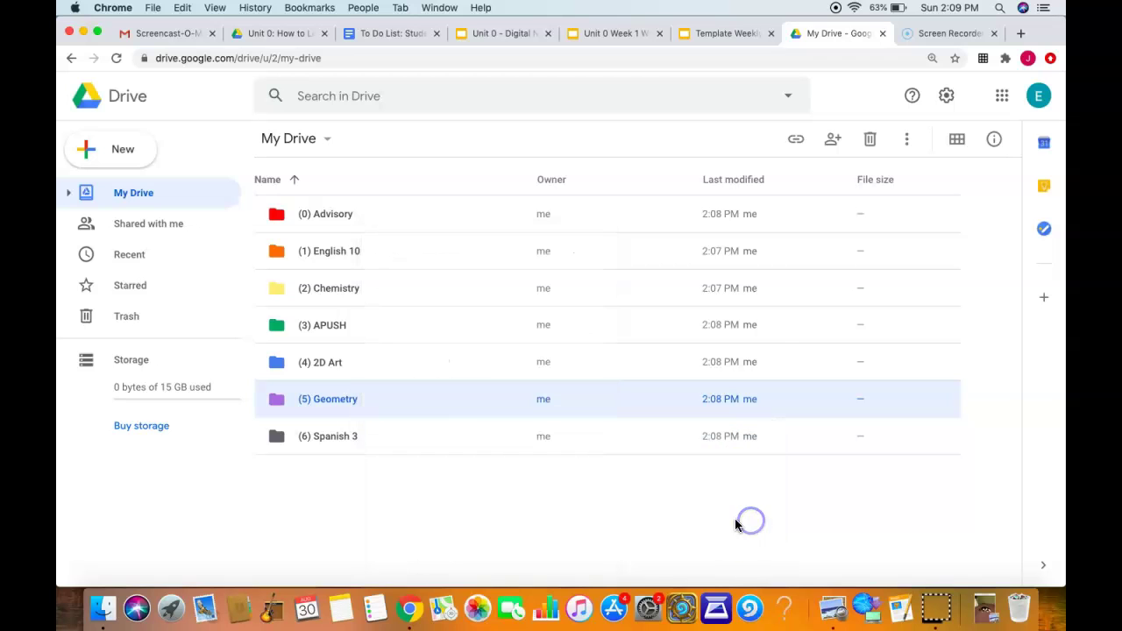
Change the colour of the (6) Spanish 3 folder to pink-magenta
{"action": "left_click", "coordinate": [348, 440]}
{"action": "right_click", "coordinate": [348, 440]}
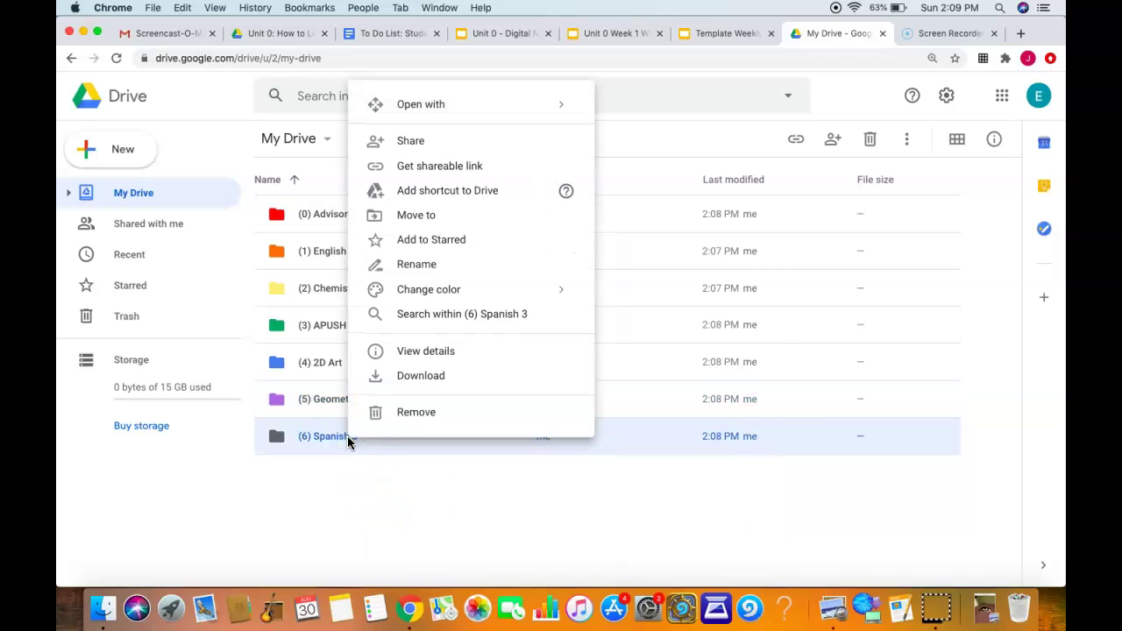
{"action": "mouse_move", "coordinate": [458, 291]}
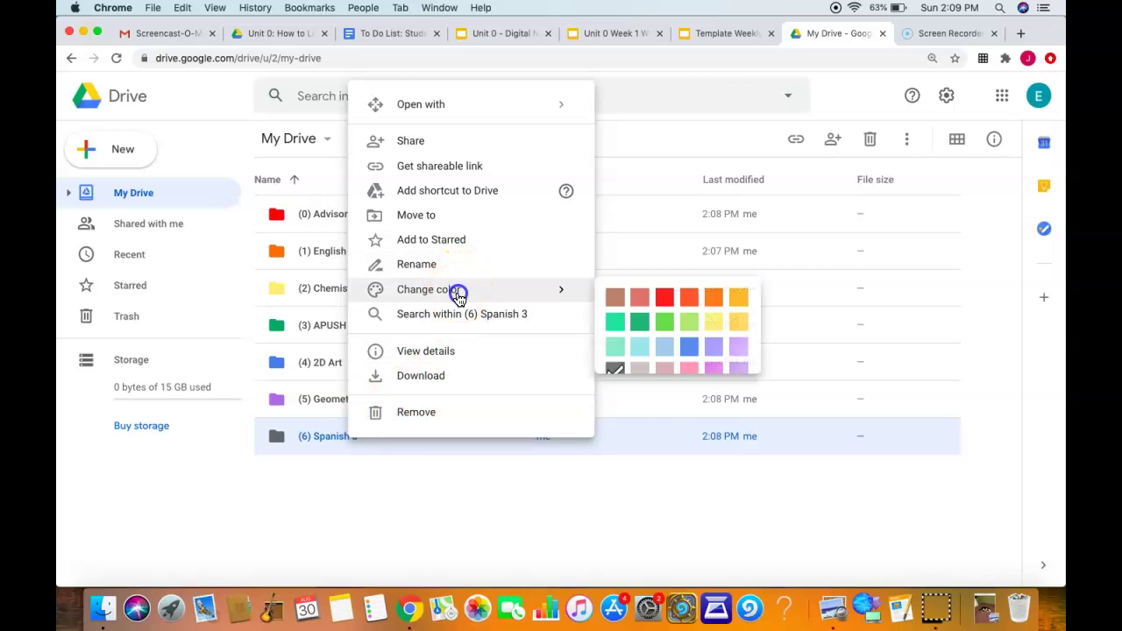
{"action": "left_click", "coordinate": [714, 375]}
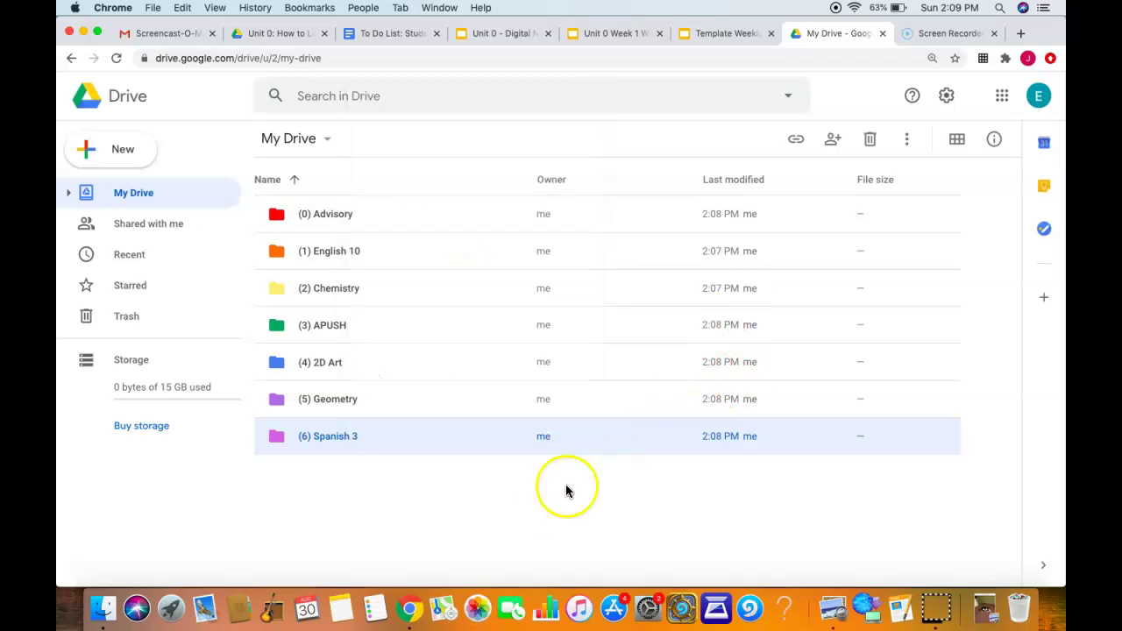